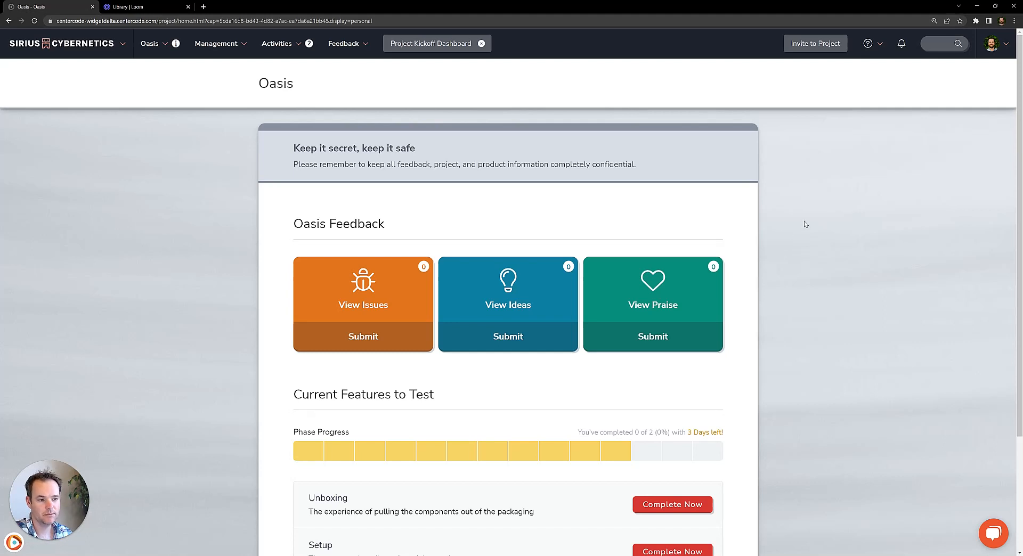
Open the project's Issues list and review the expanded card of the "Packaging Damaged Upon Delivery" issue
{"action": "left_click", "coordinate": [355, 288]}
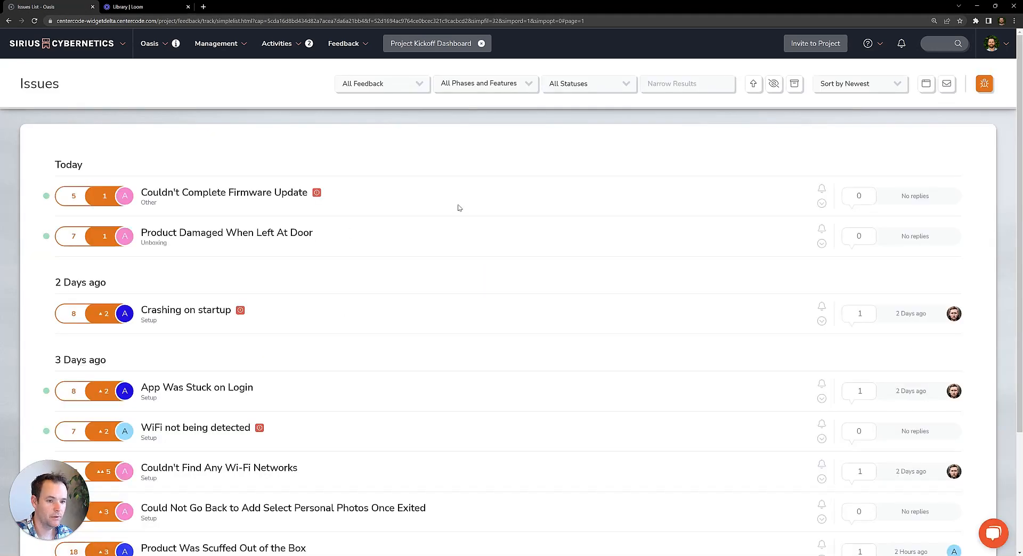
{"action": "scroll", "coordinate": [423, 230], "scroll_direction": "down", "scroll_amount": 1}
{"action": "scroll", "coordinate": [423, 229], "scroll_direction": "down", "scroll_amount": 5}
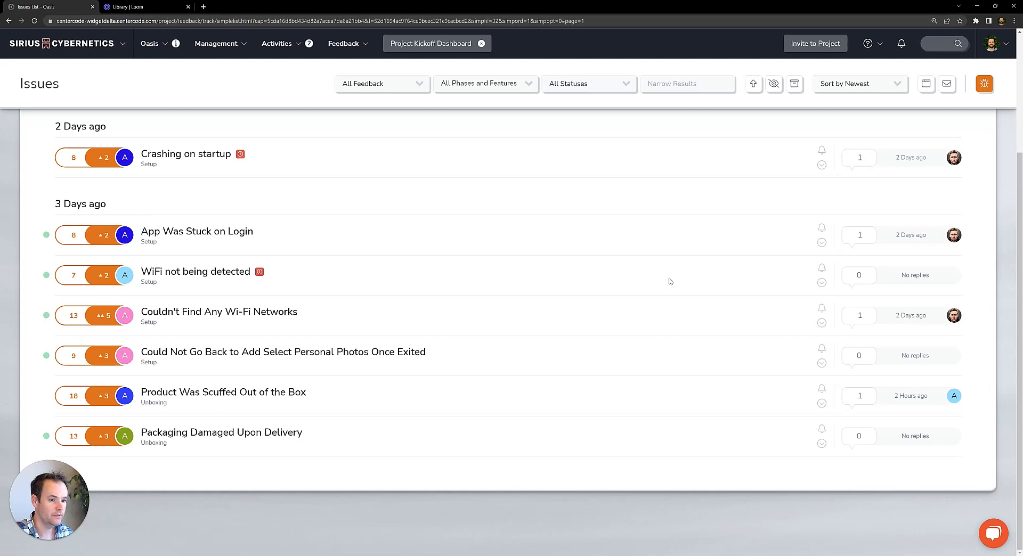
{"action": "left_click", "coordinate": [822, 444]}
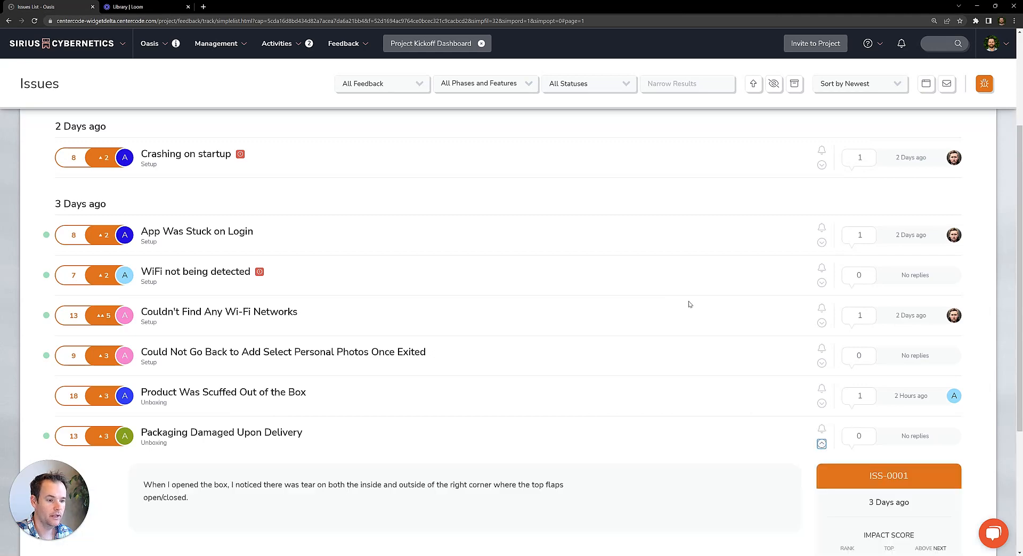
{"action": "scroll", "coordinate": [643, 214], "scroll_direction": "down", "scroll_amount": 4}
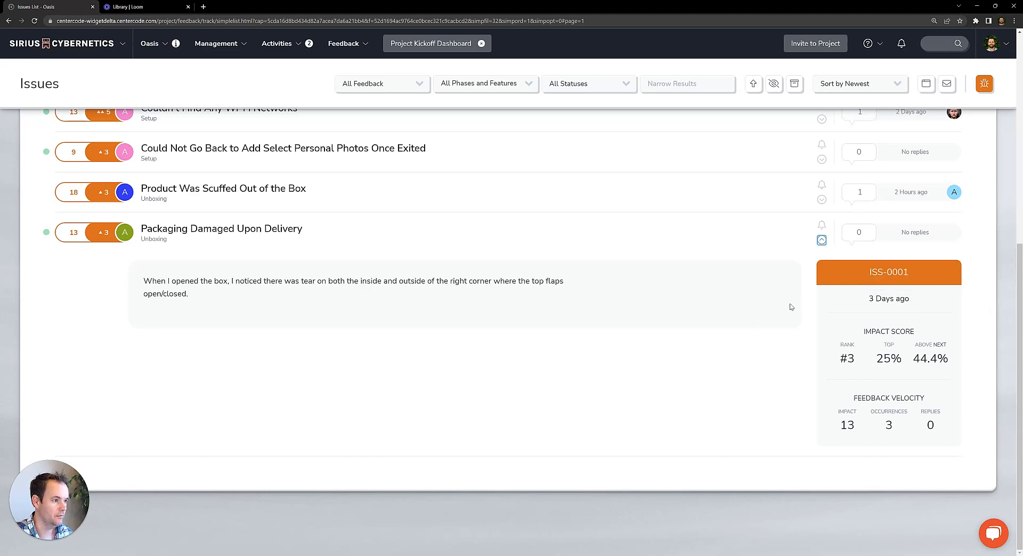
{"action": "left_click", "coordinate": [821, 240]}
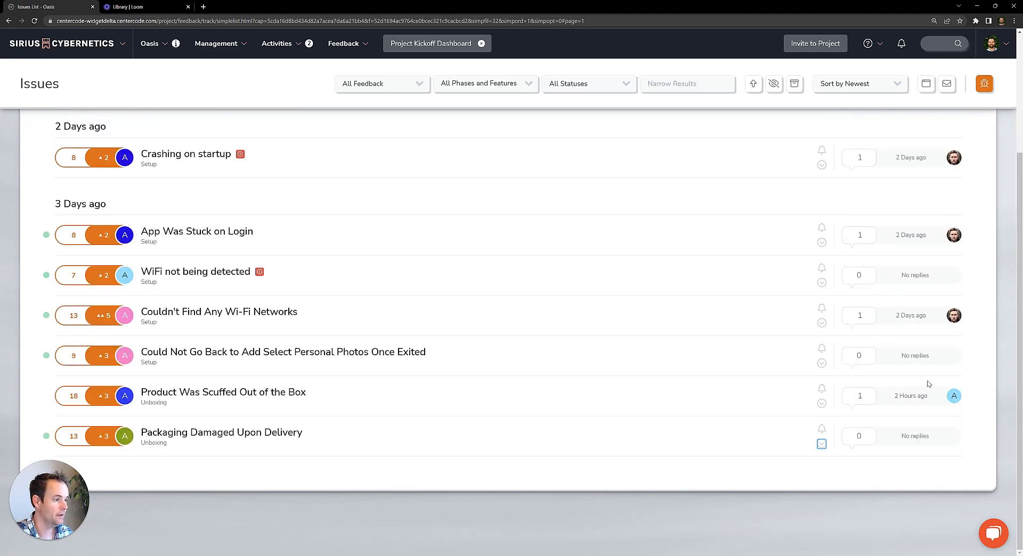
View the replies to the "Product Was Scuffed Out of the Box" issue
{"action": "left_click", "coordinate": [859, 397]}
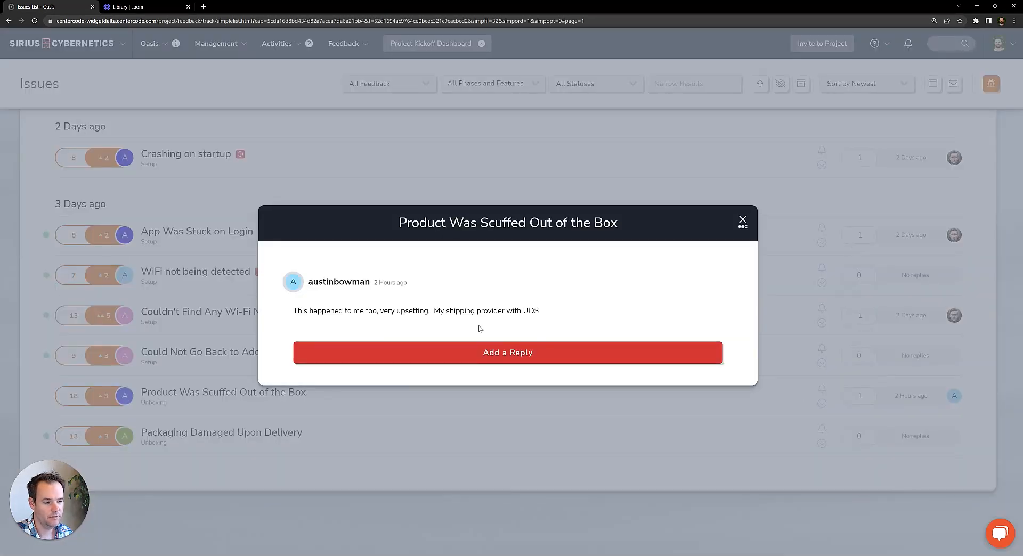
{"action": "left_click", "coordinate": [742, 225]}
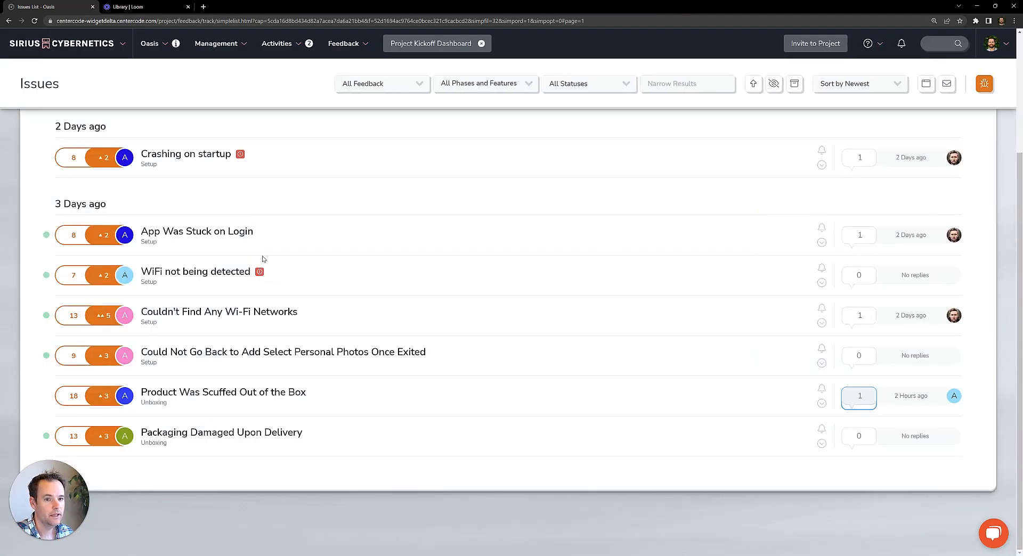
{"action": "mouse_move", "coordinate": [46, 236]}
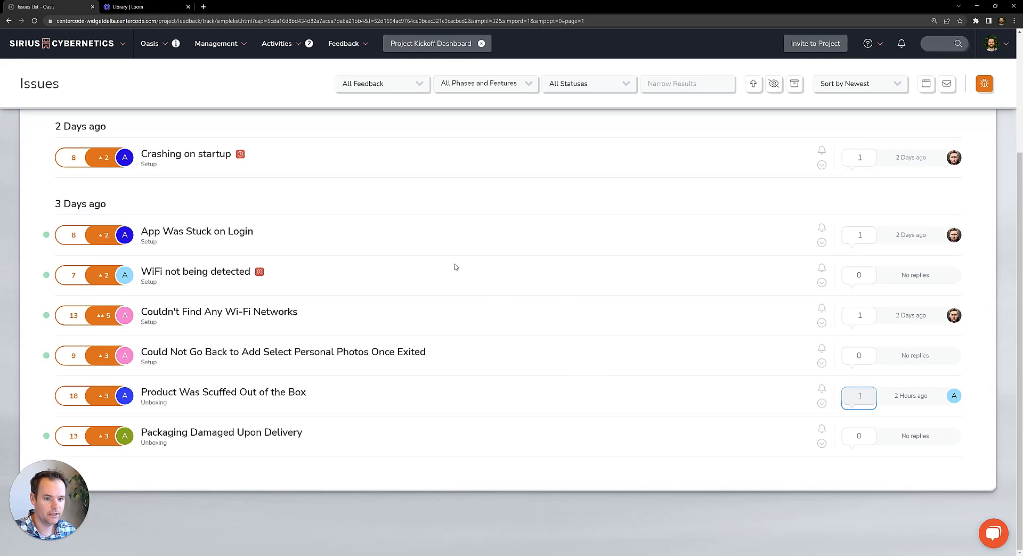
Check out the "Couldn't Complete Firmware Update" issue for modification and set its feature to Firmware Update (OTA)
{"action": "scroll", "coordinate": [314, 235], "scroll_direction": "up", "scroll_amount": 1}
{"action": "scroll", "coordinate": [314, 230], "scroll_direction": "up", "scroll_amount": 3}
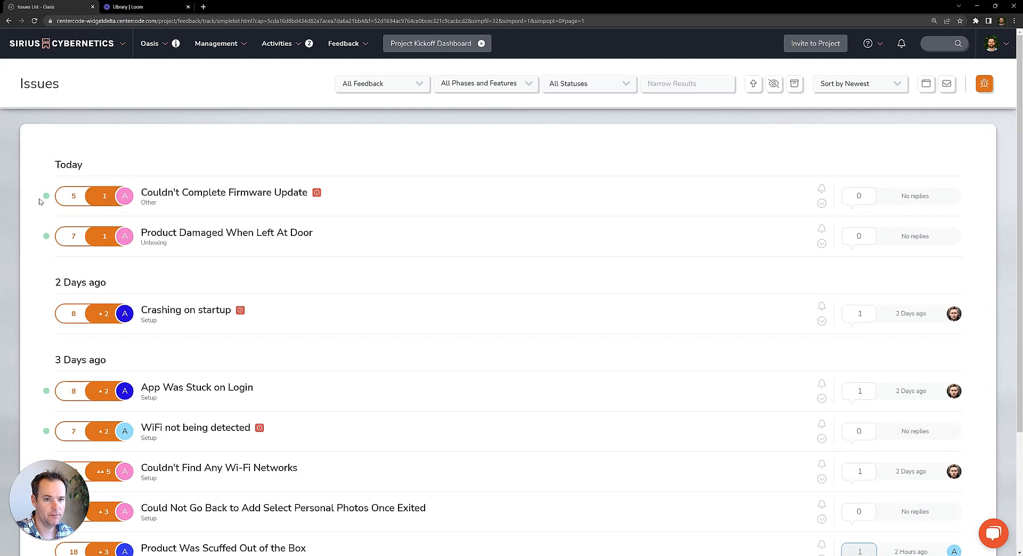
{"action": "mouse_move", "coordinate": [315, 198]}
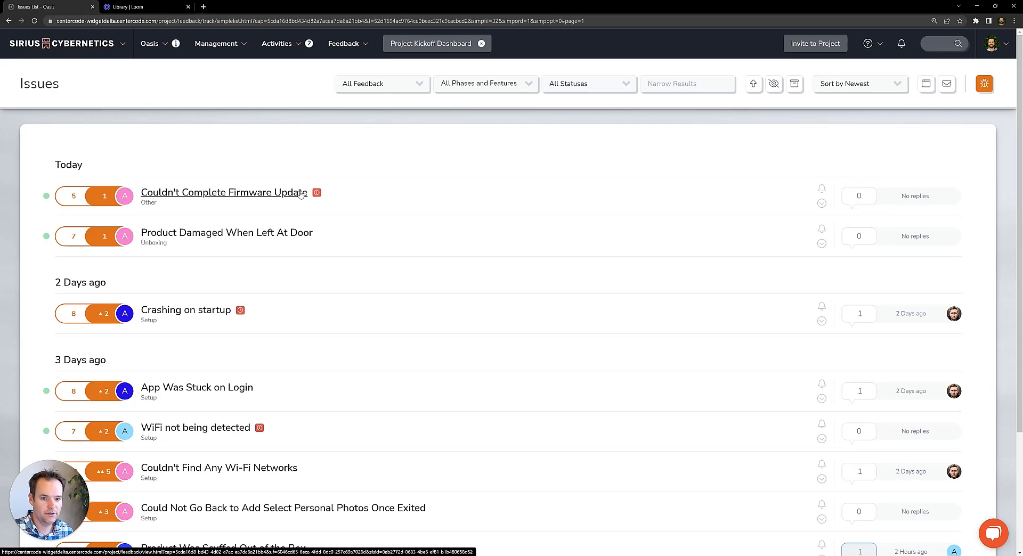
{"action": "left_click", "coordinate": [301, 193]}
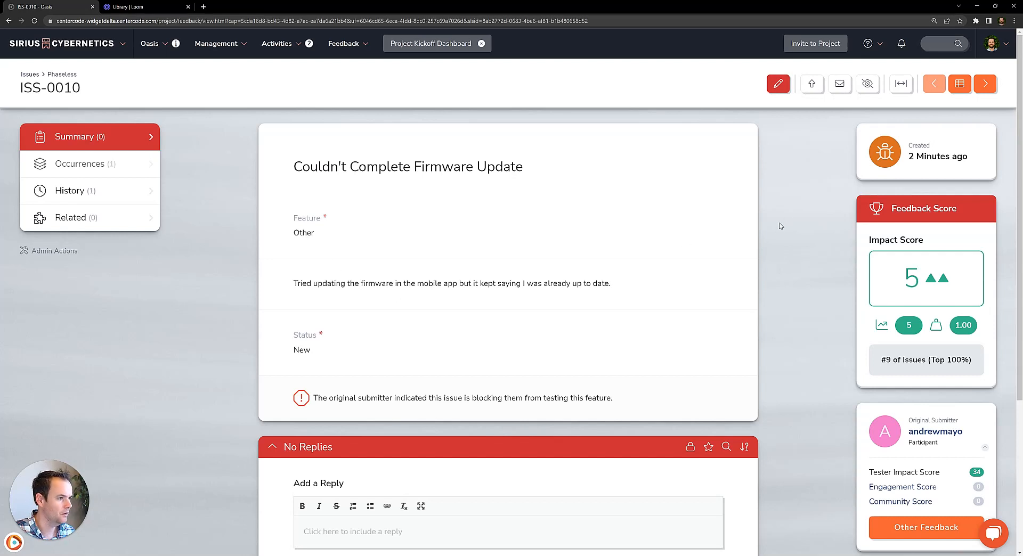
{"action": "left_click", "coordinate": [776, 93]}
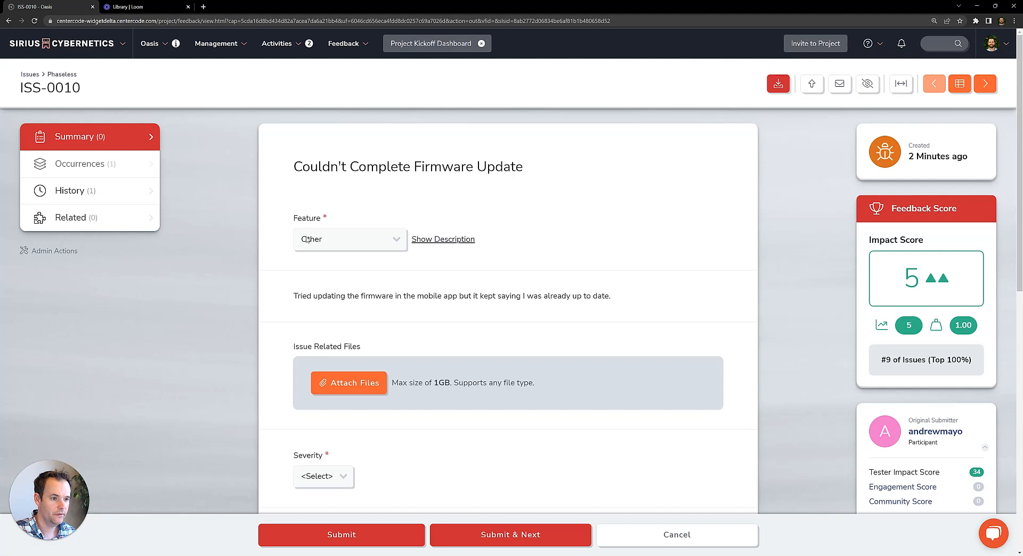
{"action": "left_click", "coordinate": [321, 242]}
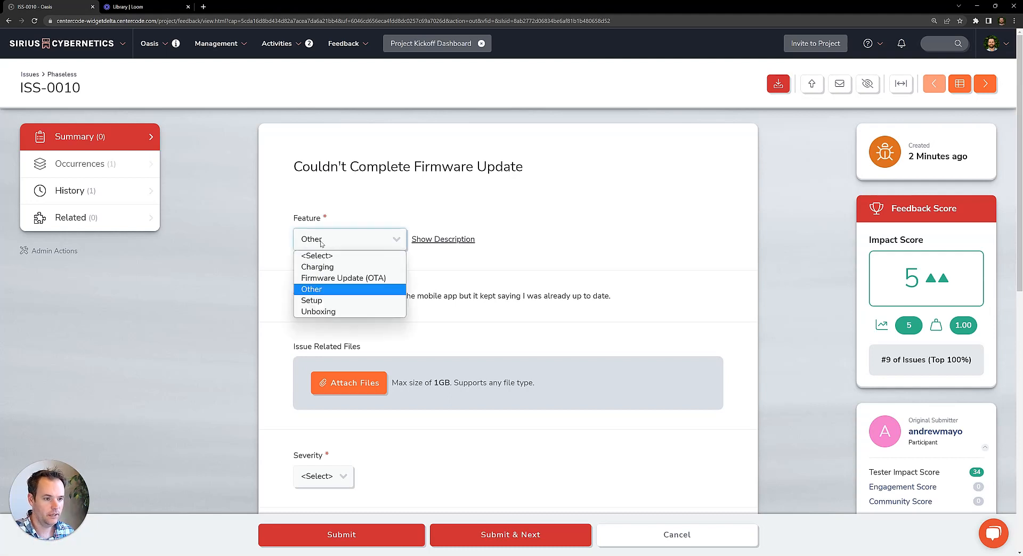
{"action": "left_click", "coordinate": [360, 279]}
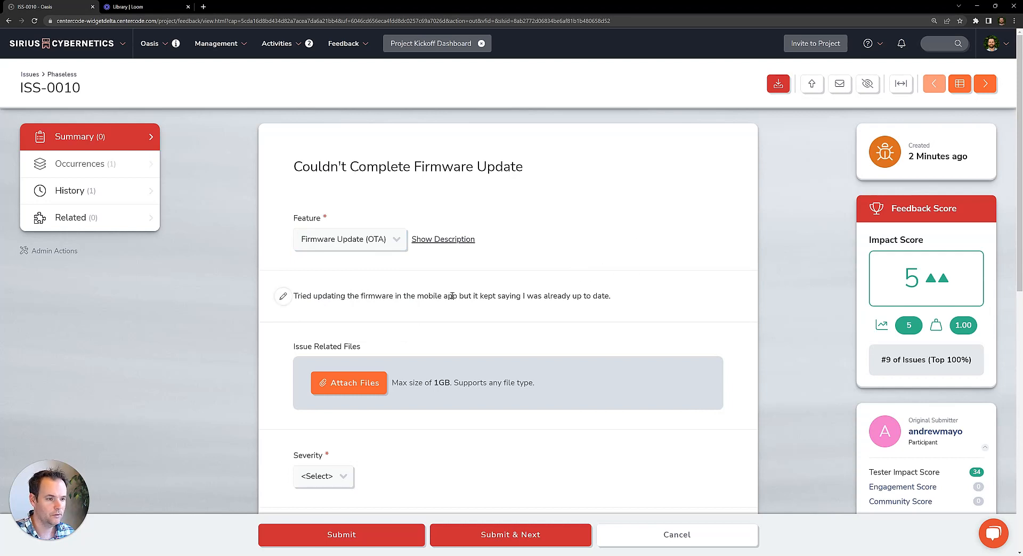
Set the issue's severity to Major and its status to Need More Information
{"action": "scroll", "coordinate": [458, 295], "scroll_direction": "down", "scroll_amount": 2}
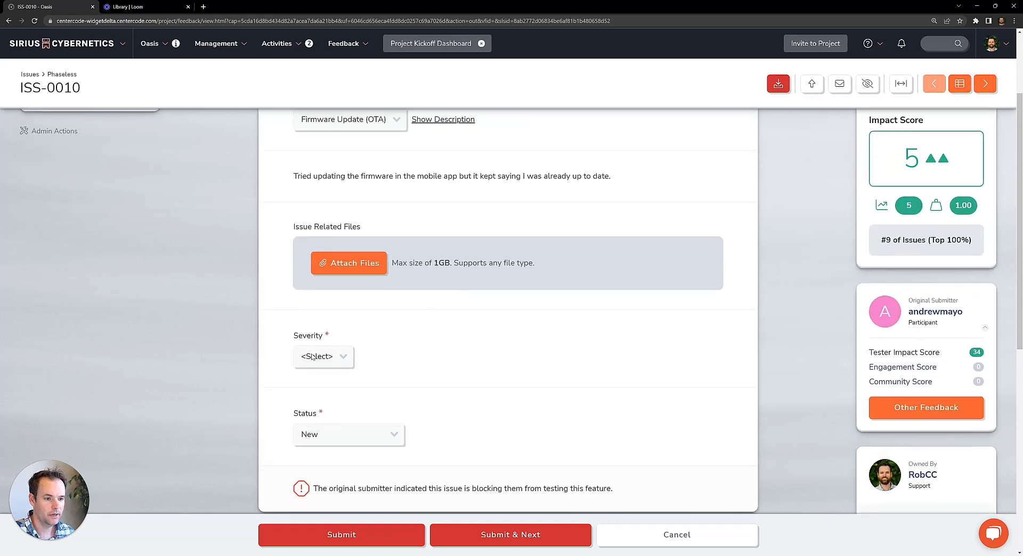
{"action": "left_click", "coordinate": [318, 357]}
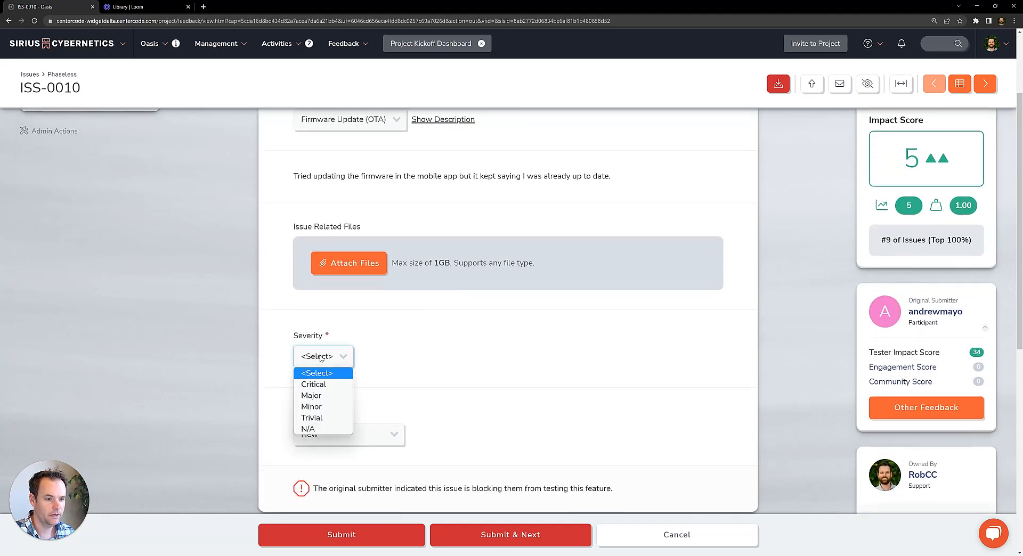
{"action": "left_click", "coordinate": [319, 398]}
{"action": "scroll", "coordinate": [427, 318], "scroll_direction": "down", "scroll_amount": 2}
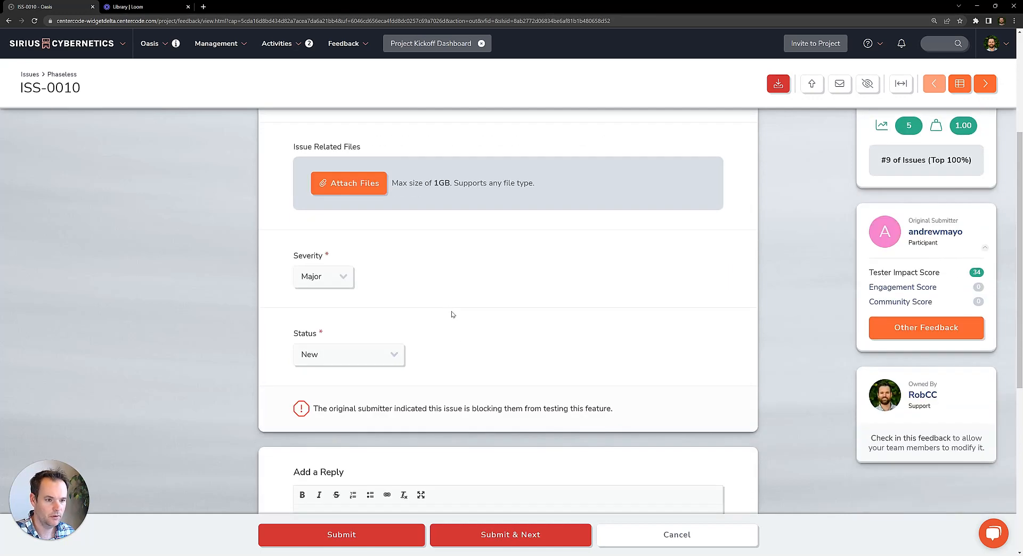
{"action": "left_click", "coordinate": [344, 357]}
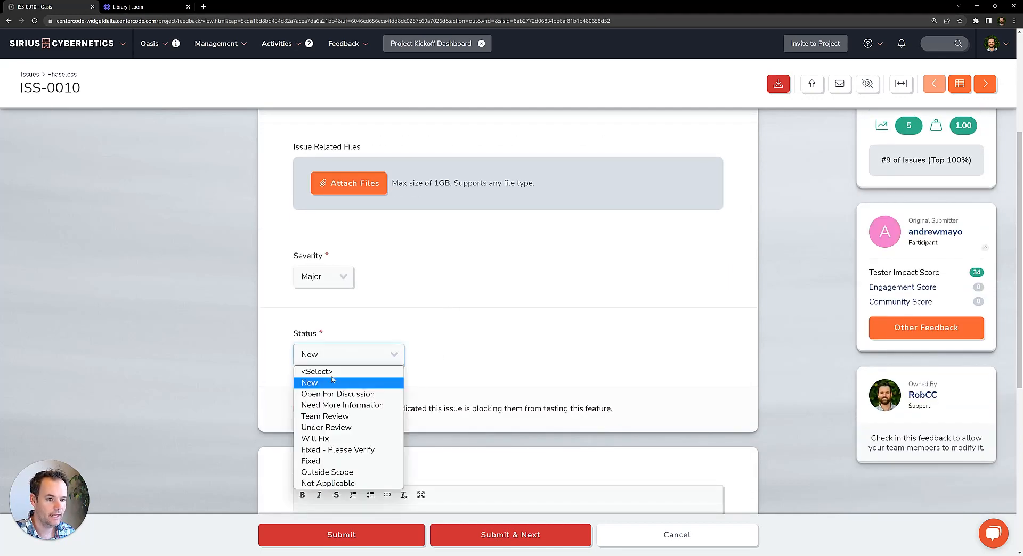
{"action": "left_click", "coordinate": [341, 405]}
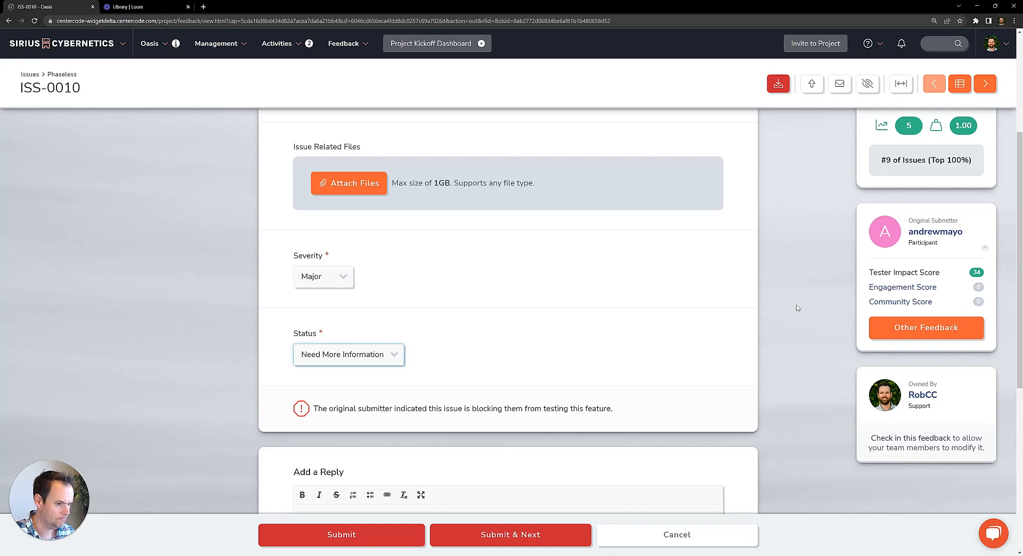
Submit a reply greeting the submitter by name: "thanks for submitting this issue. Can you confirm the date listed next to the check for updates message?"
{"action": "scroll", "coordinate": [788, 301], "scroll_direction": "down", "scroll_amount": 5}
{"action": "left_click", "coordinate": [358, 322]}
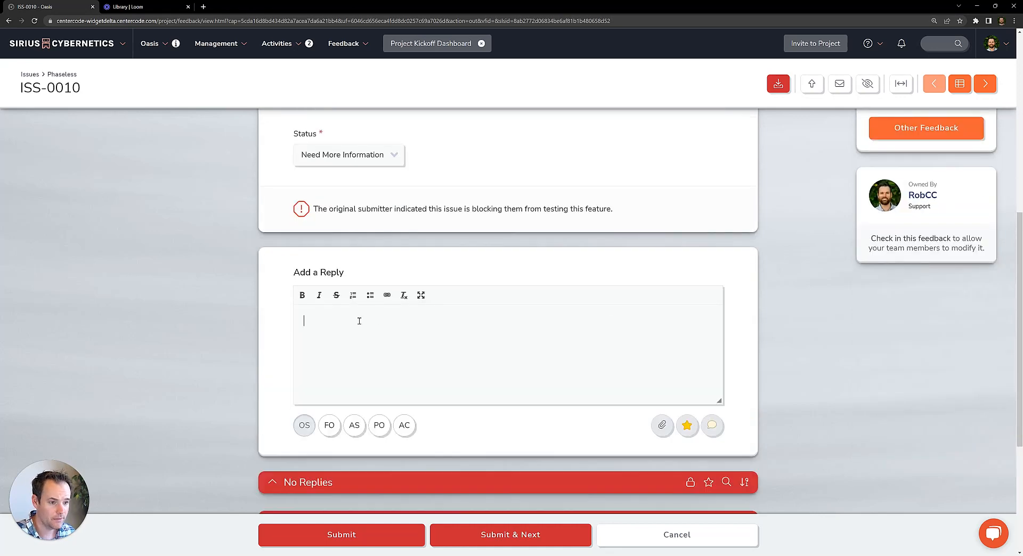
{"action": "scroll", "coordinate": [746, 264], "scroll_direction": "up", "scroll_amount": 5}
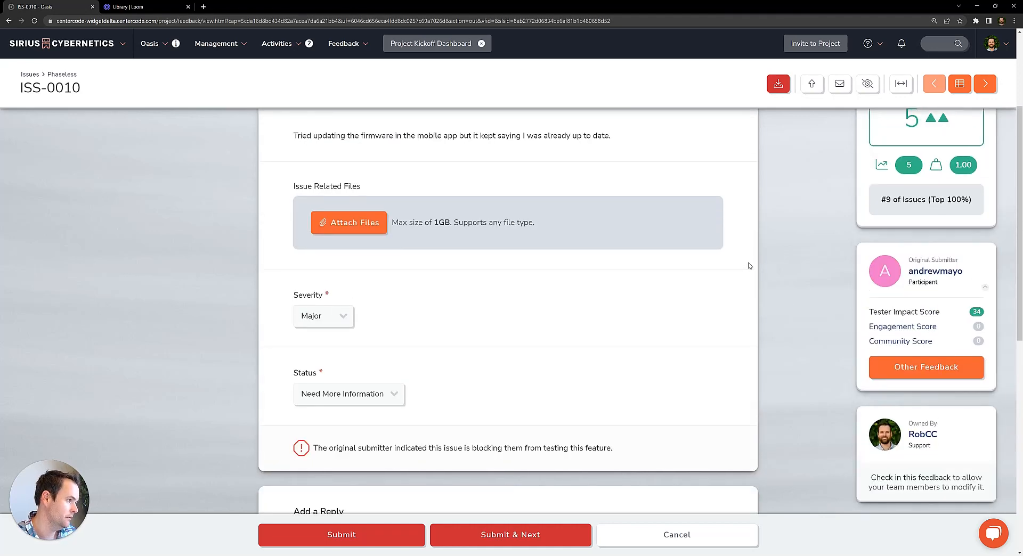
{"action": "scroll", "coordinate": [748, 265], "scroll_direction": "down", "scroll_amount": 5}
{"action": "type", "text": "Hey Andrew"}
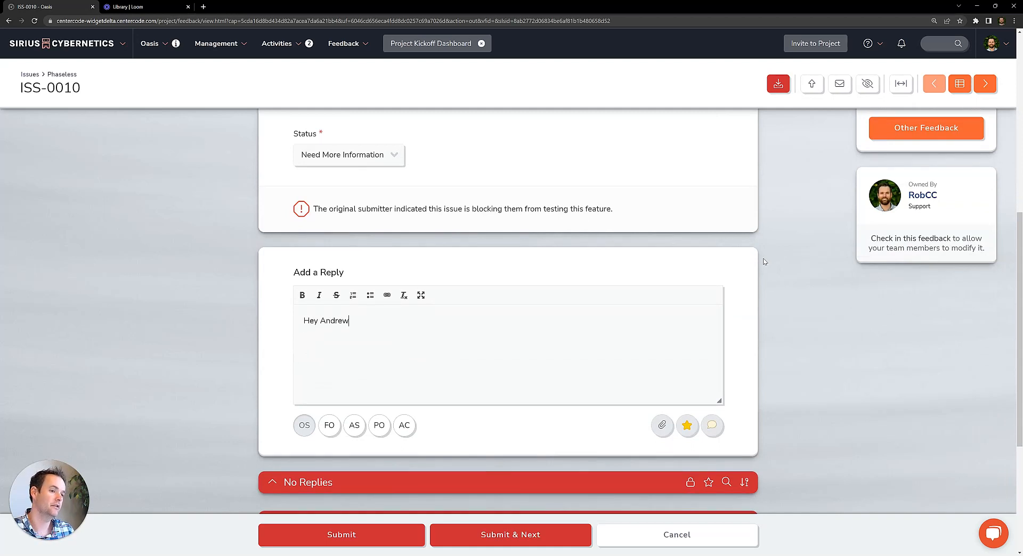
{"action": "type", "text": ", thanks"}
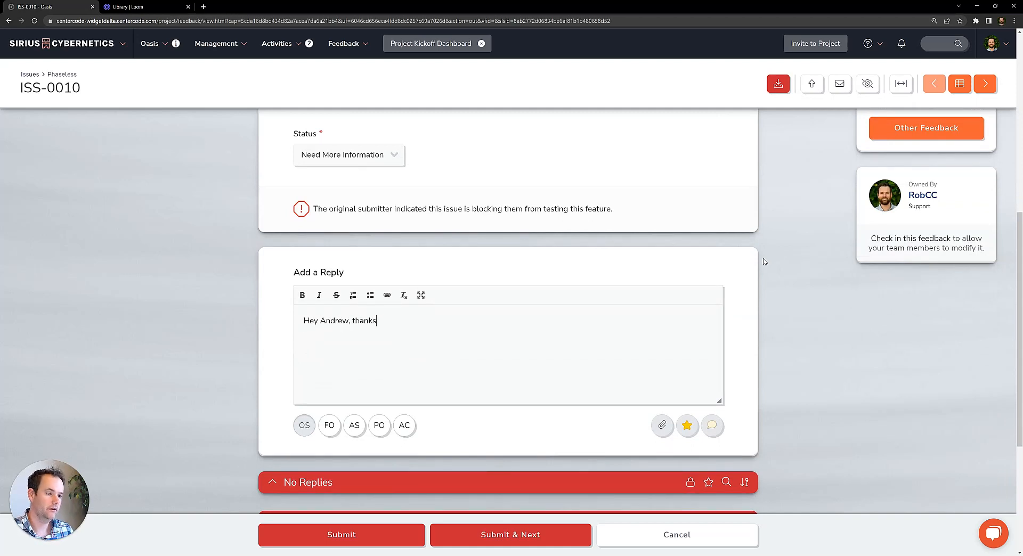
{"action": "type", "text": " for submit"}
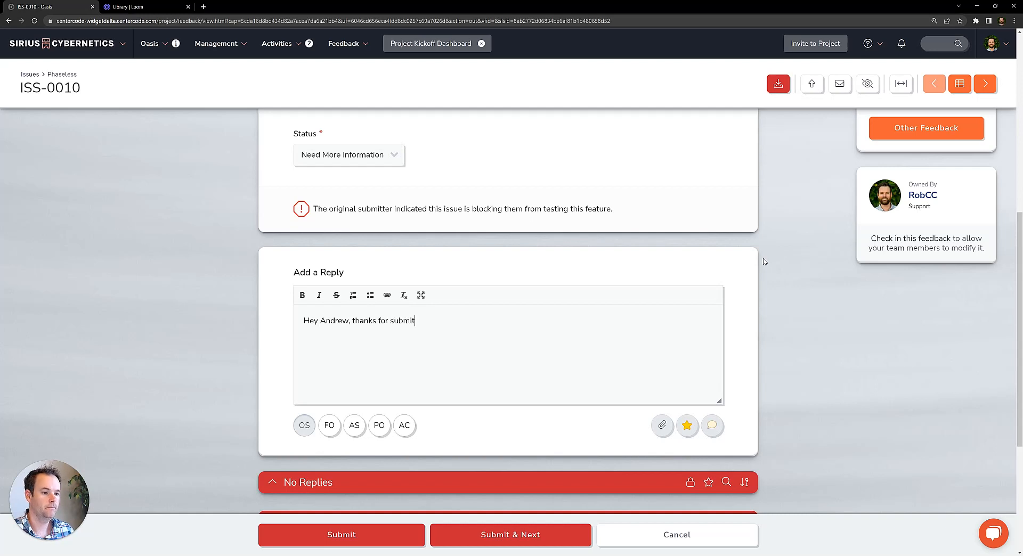
{"action": "type", "text": "ting this issue."}
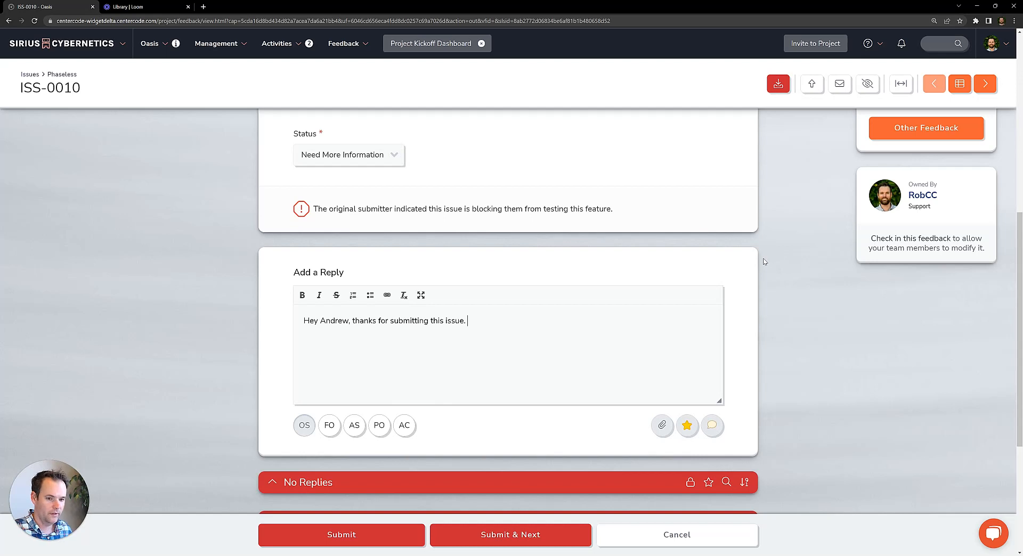
{"action": "type", "text": "Can you confirm the date listed next to"}
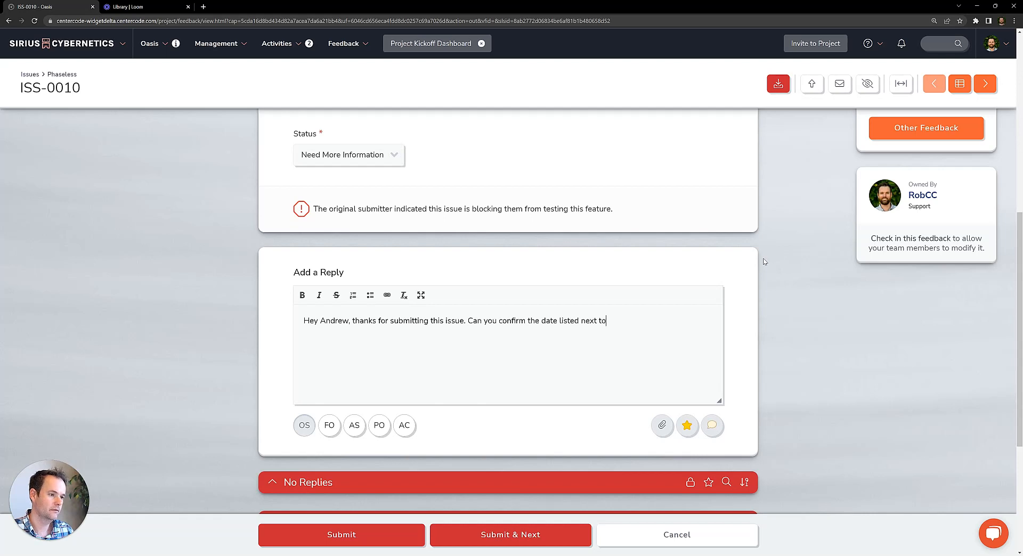
{"action": "type", "text": " the check for u"}
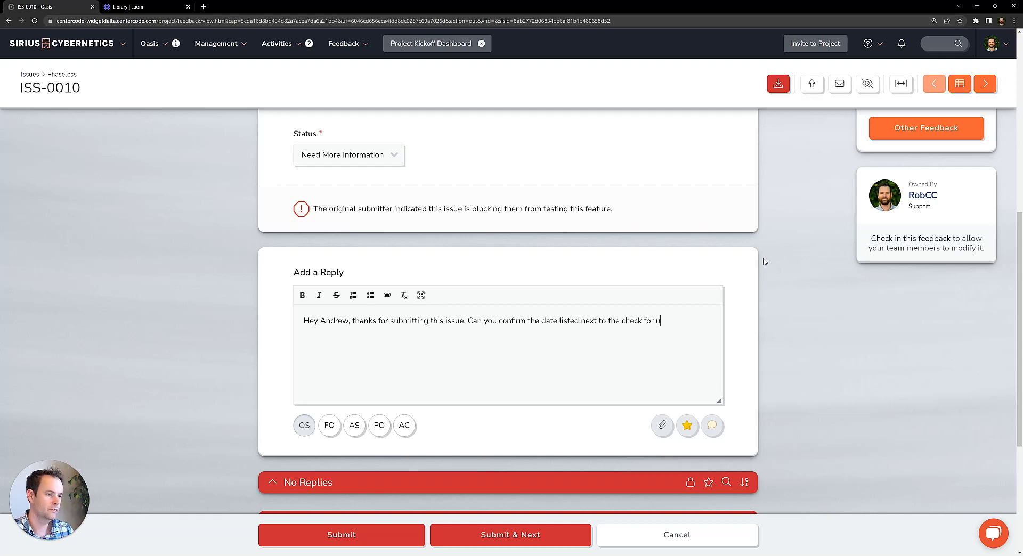
{"action": "type", "text": "pdates message?"}
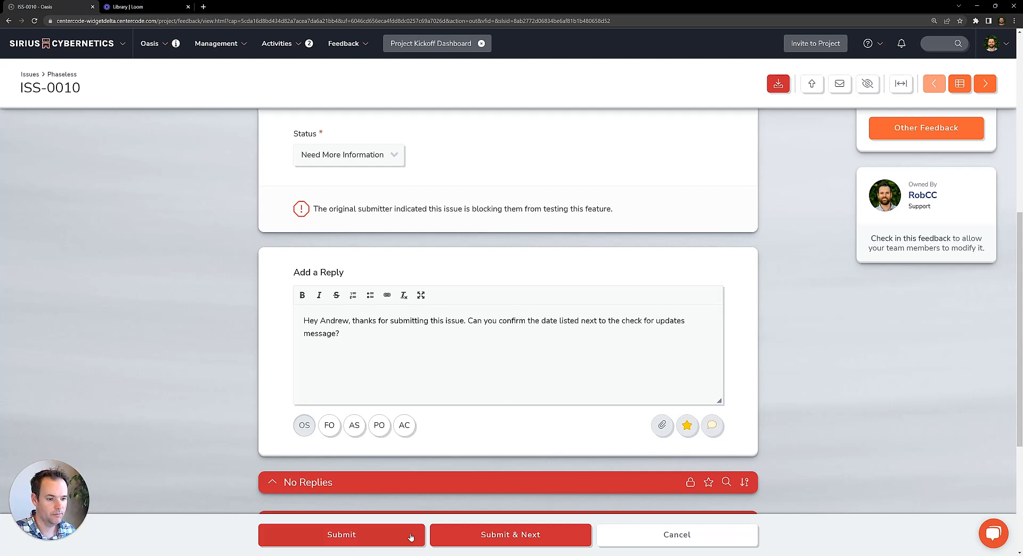
{"action": "left_click", "coordinate": [338, 542]}
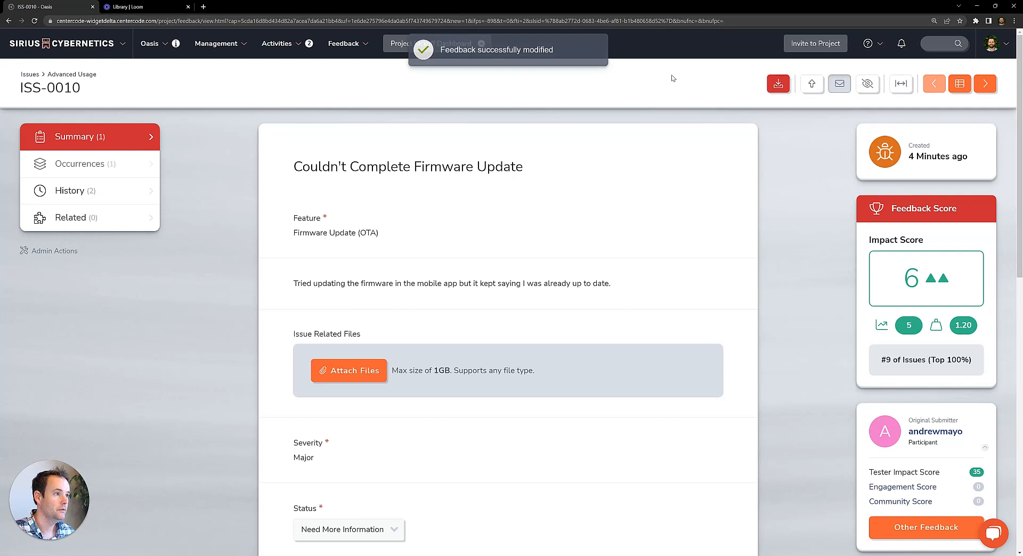
Go to the following issue, "Product Damaged When Left At Door", and check it out for modification
{"action": "left_click", "coordinate": [989, 84]}
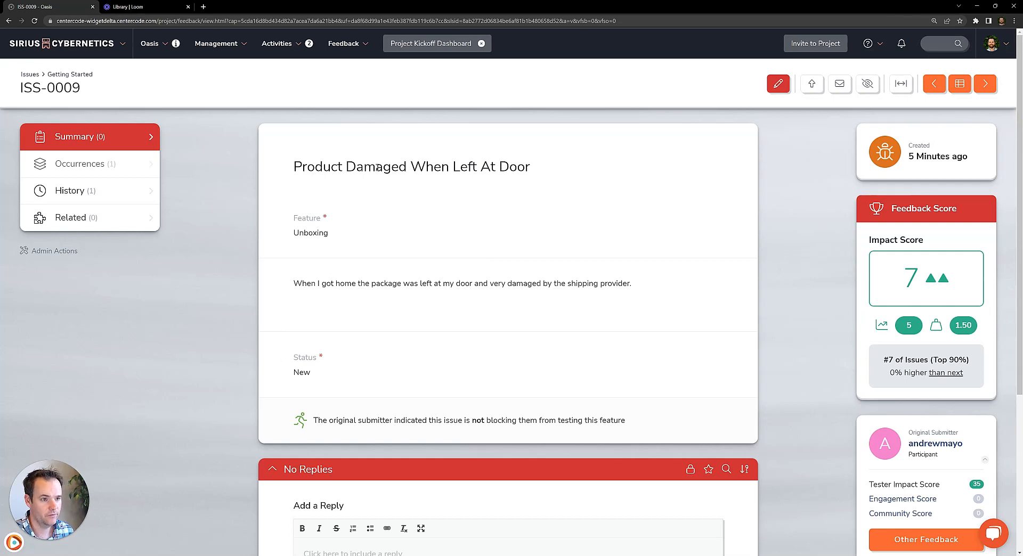
{"action": "scroll", "coordinate": [392, 176], "scroll_direction": "down", "scroll_amount": 4}
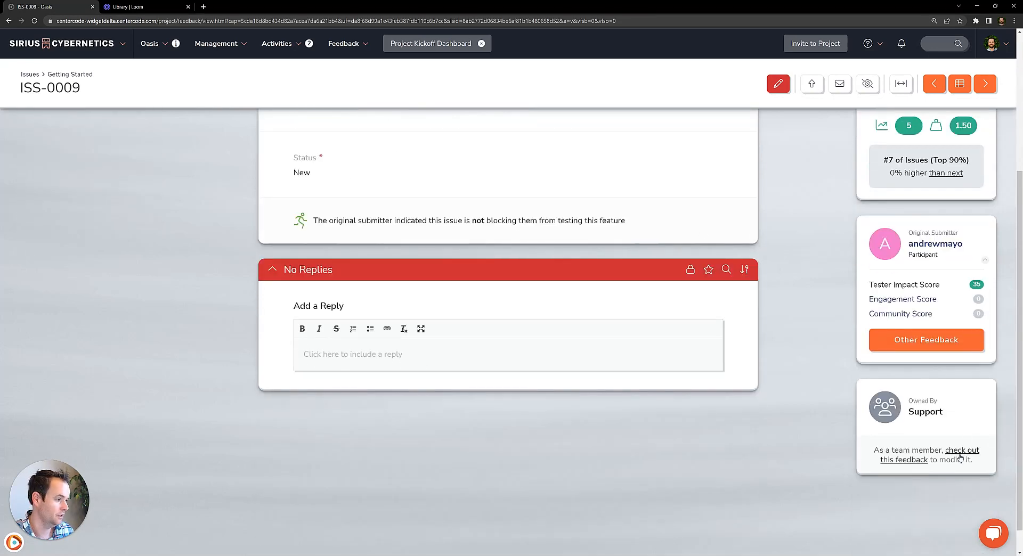
{"action": "left_click", "coordinate": [962, 453]}
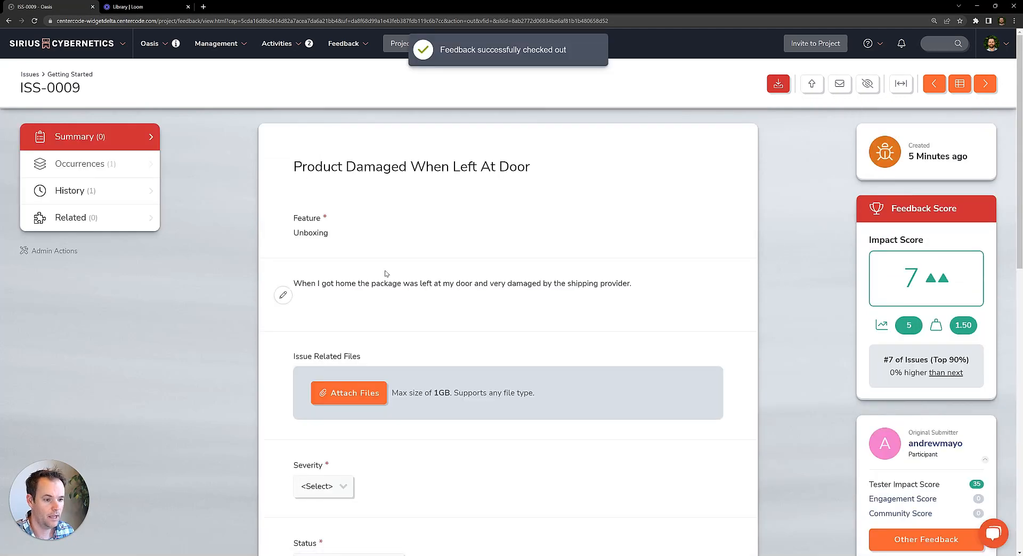
Mark "Product Damaged When Left At Door" as a duplicate of the "Packaging Damaged Upon Delivery" issue, ISS-0001, and confirm
{"action": "scroll", "coordinate": [314, 305], "scroll_direction": "down", "scroll_amount": 4}
{"action": "scroll", "coordinate": [274, 339], "scroll_direction": "down", "scroll_amount": 6}
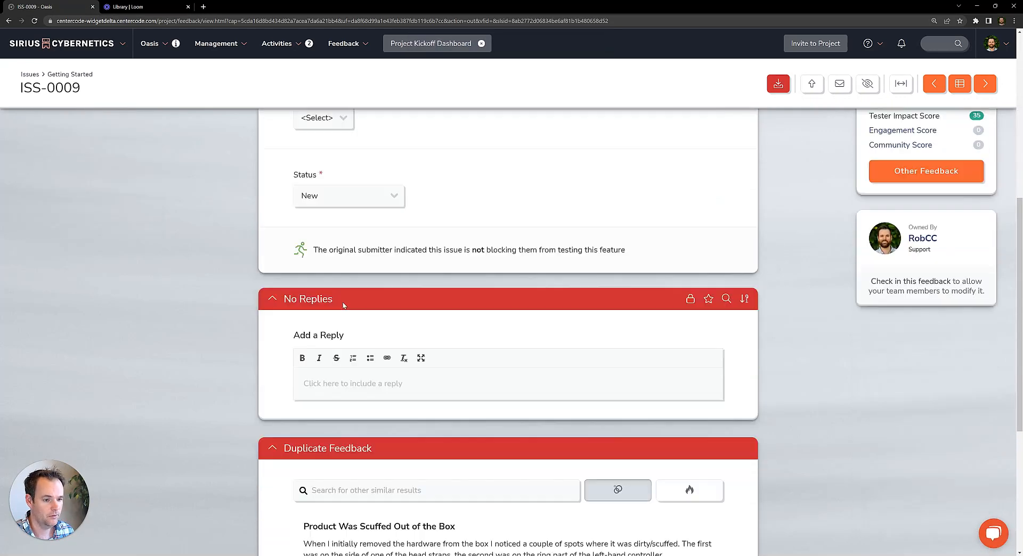
{"action": "scroll", "coordinate": [365, 297], "scroll_direction": "down", "scroll_amount": 2}
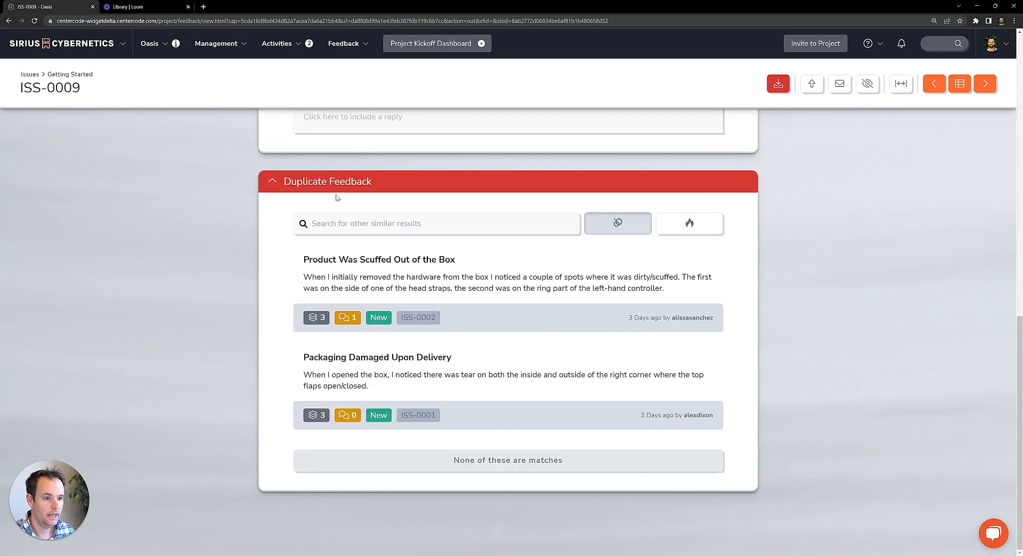
{"action": "mouse_move", "coordinate": [345, 358]}
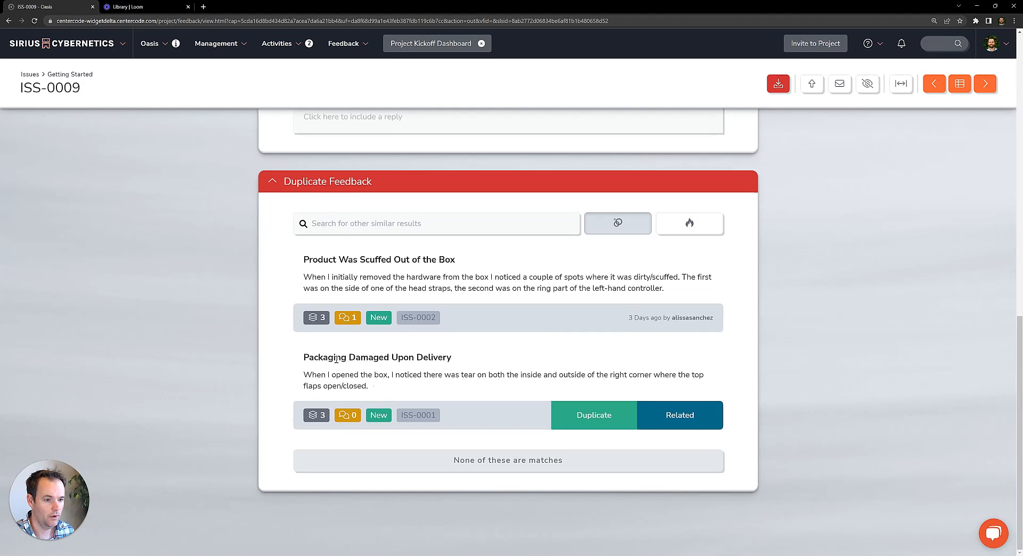
{"action": "left_click", "coordinate": [578, 418]}
{"action": "left_click", "coordinate": [329, 479]}
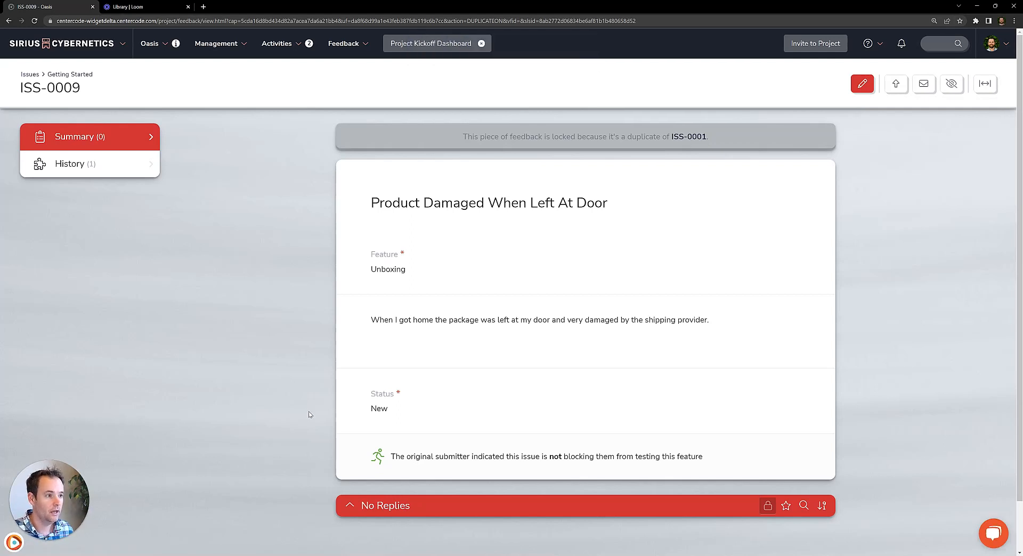
Open the original issue ISS-0001, review its occurrences, and open the duplicate ISS-0009 from that list
{"action": "left_click", "coordinate": [692, 138]}
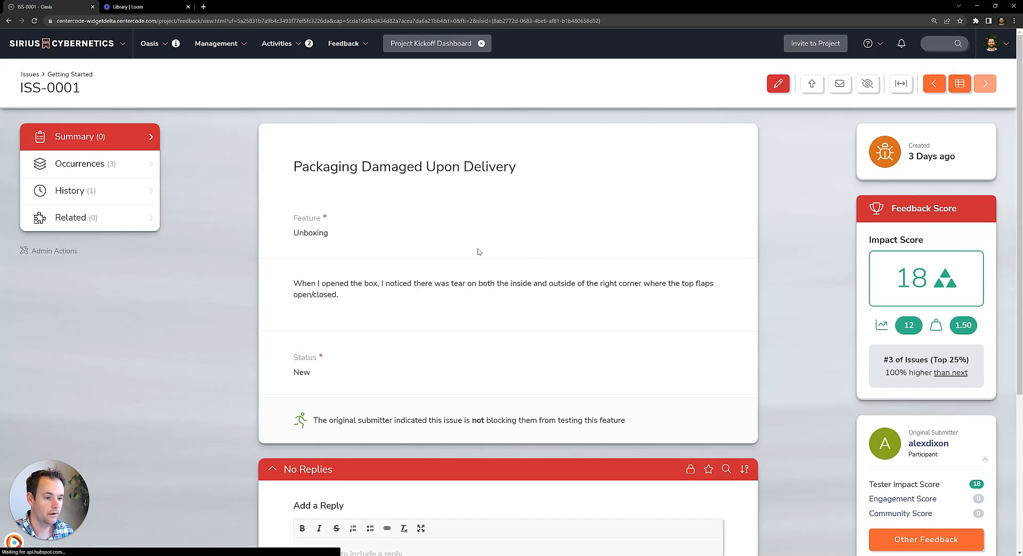
{"action": "mouse_move", "coordinate": [938, 159]}
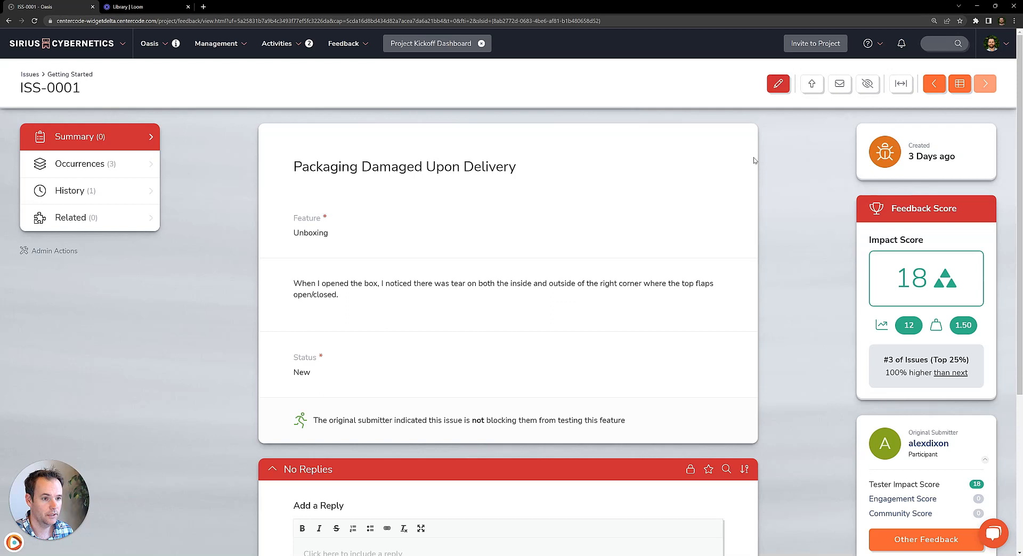
{"action": "left_click", "coordinate": [94, 170]}
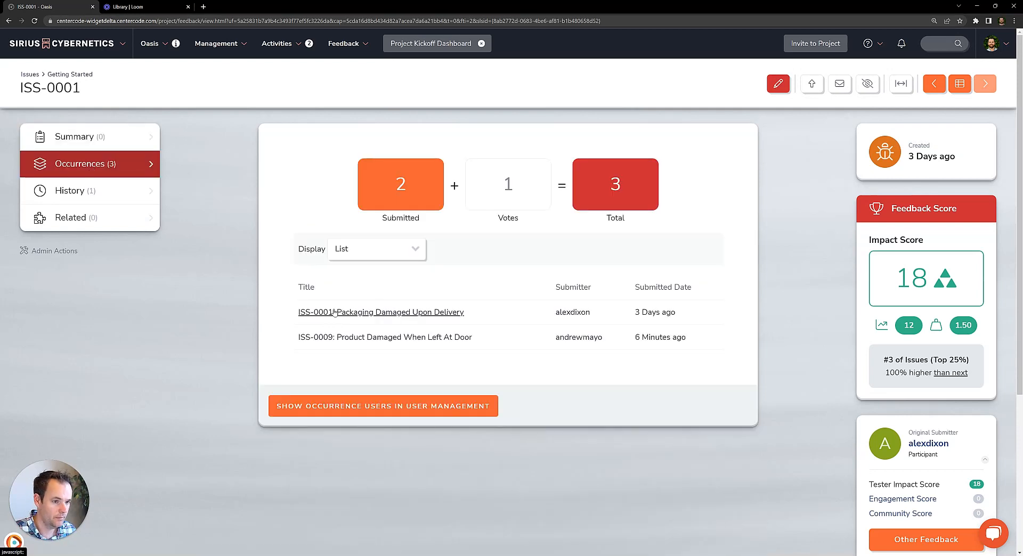
{"action": "left_click", "coordinate": [326, 337]}
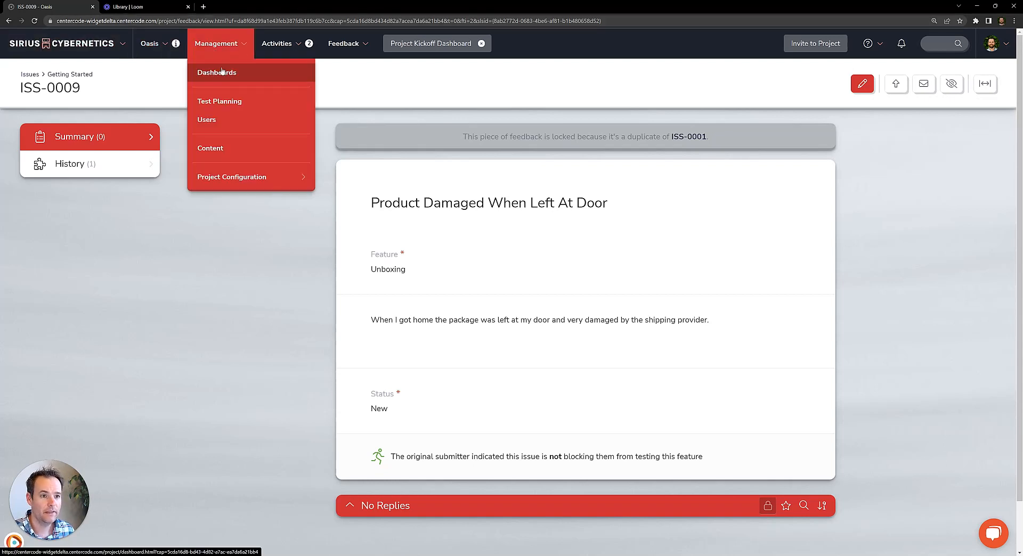
Return to the project's Issues list and look through the remaining issues
{"action": "mouse_move", "coordinate": [356, 55]}
{"action": "left_click", "coordinate": [345, 78]}
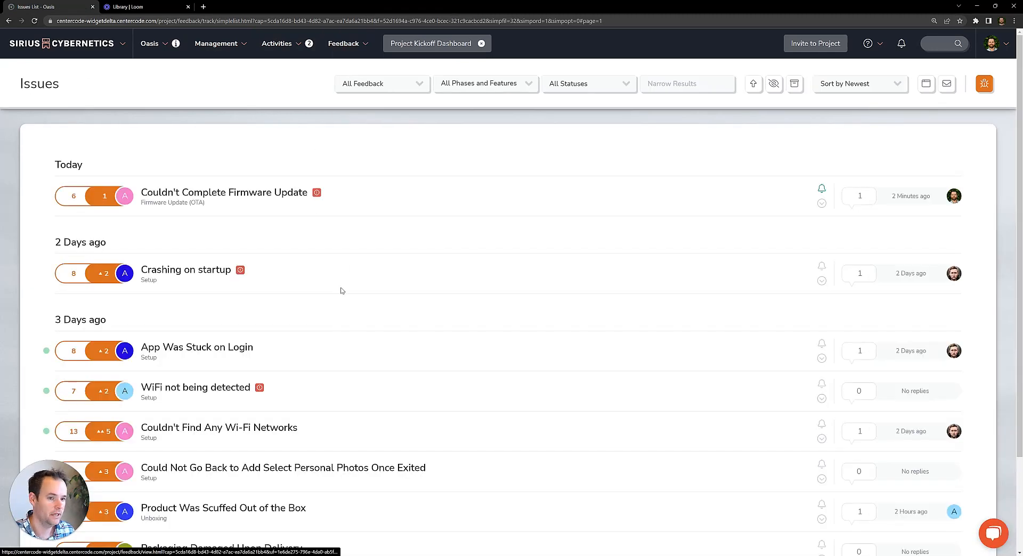
{"action": "scroll", "coordinate": [433, 269], "scroll_direction": "down", "scroll_amount": 2}
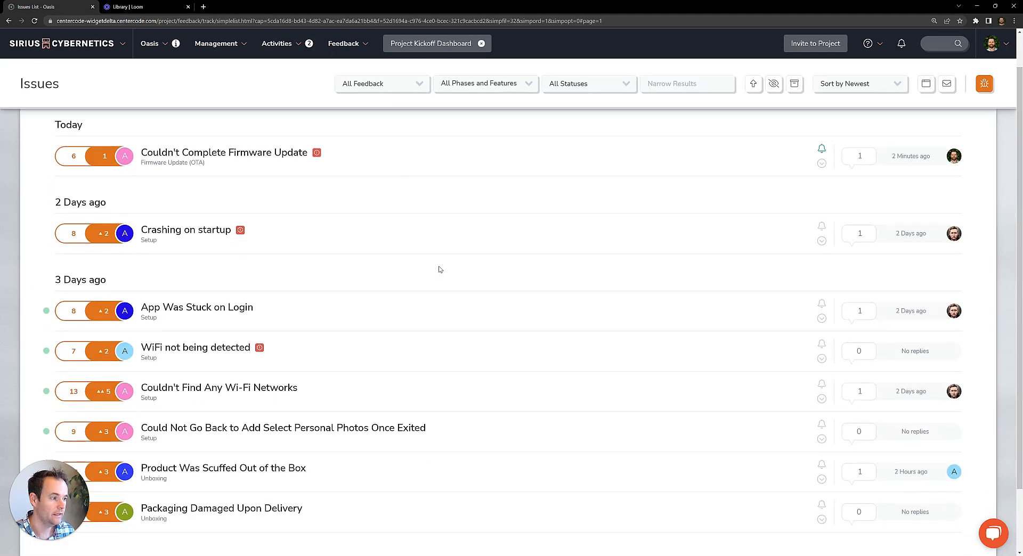